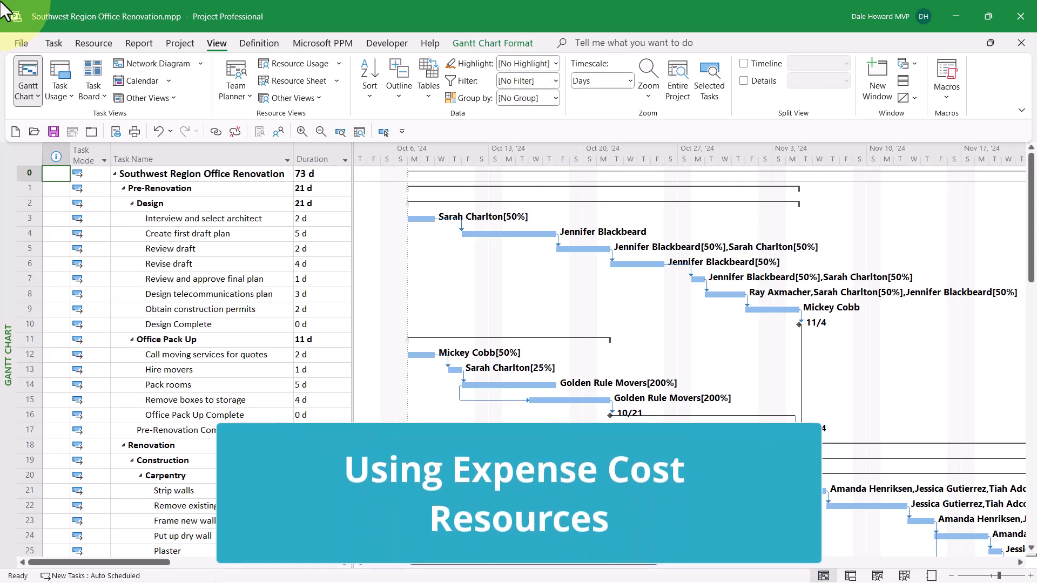
# - Select the tasks from Install LAN backbone to LAN testing and bring their Gantt bars into view
pyautogui.click(231, 295)
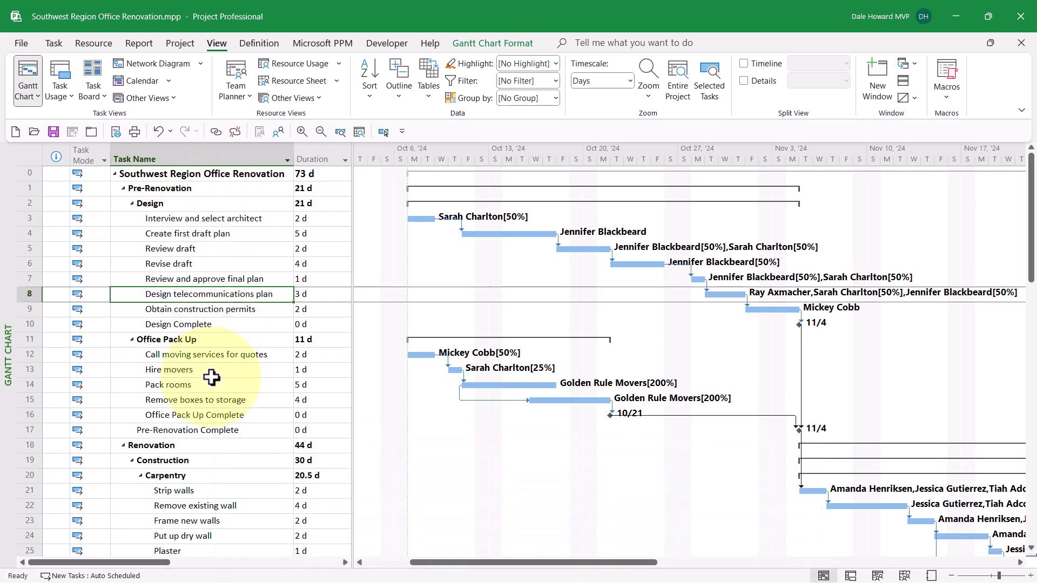
pyautogui.scroll(-7, 211, 377)
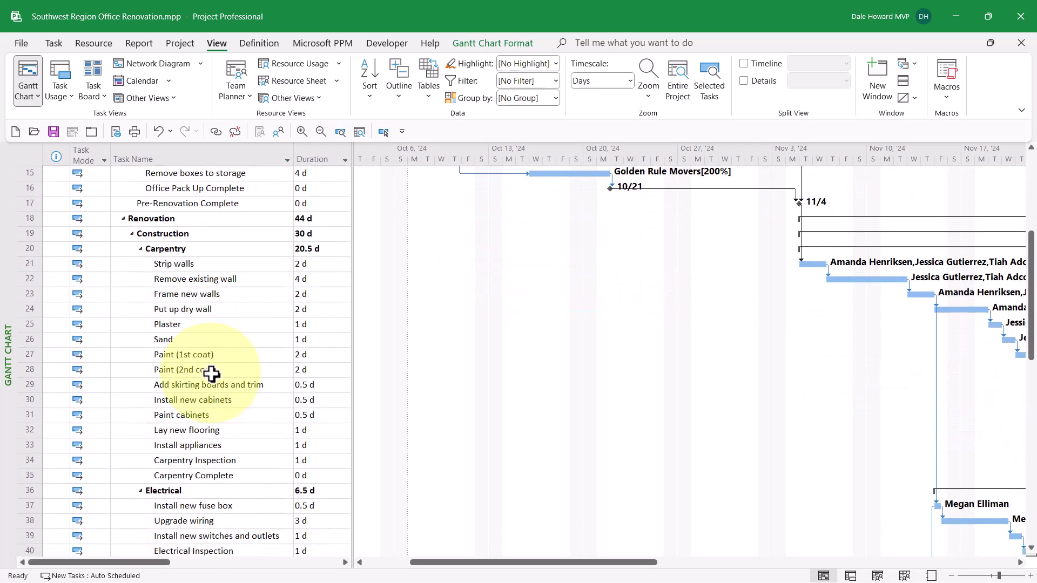
pyautogui.scroll(-6, 211, 373)
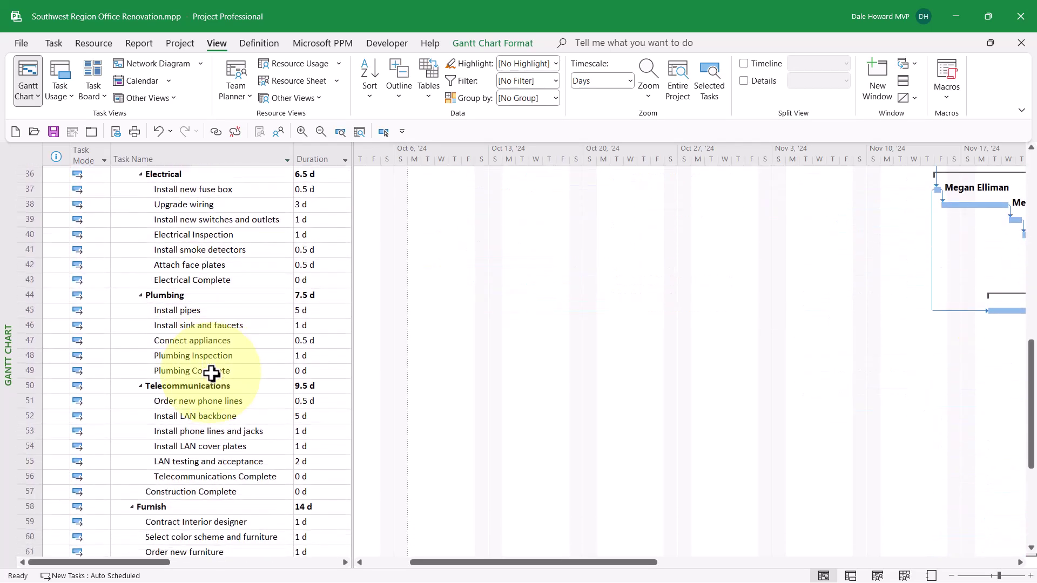
pyautogui.scroll(-1, 211, 373)
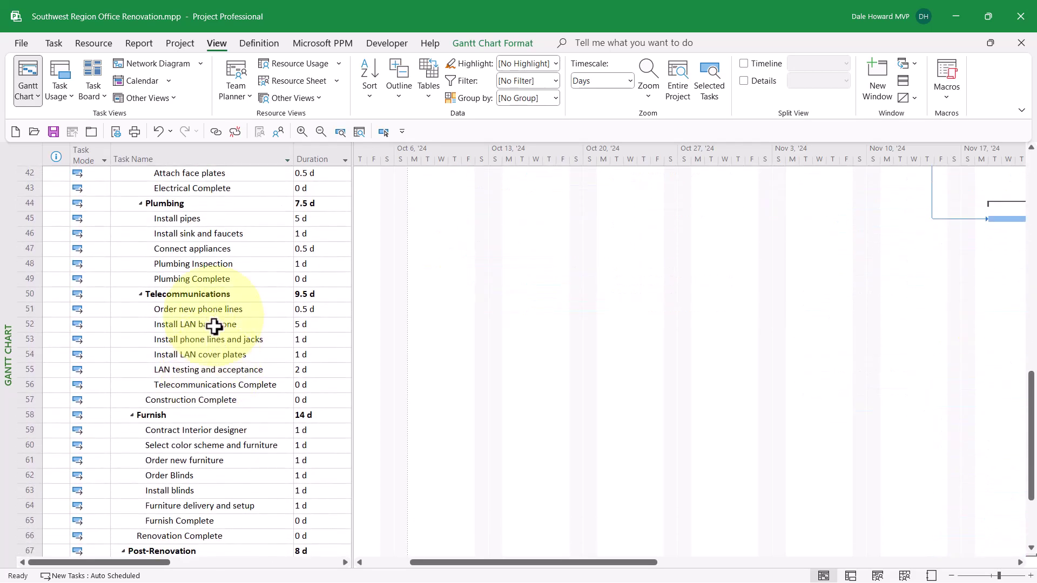
pyautogui.moveTo(214, 326); pyautogui.dragTo(211, 371)
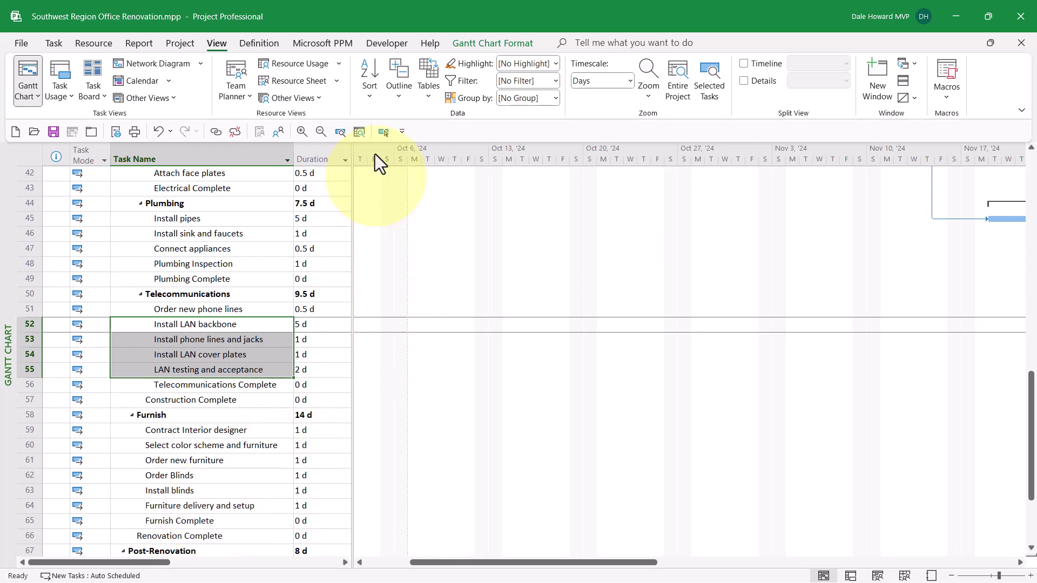
pyautogui.click(380, 130)
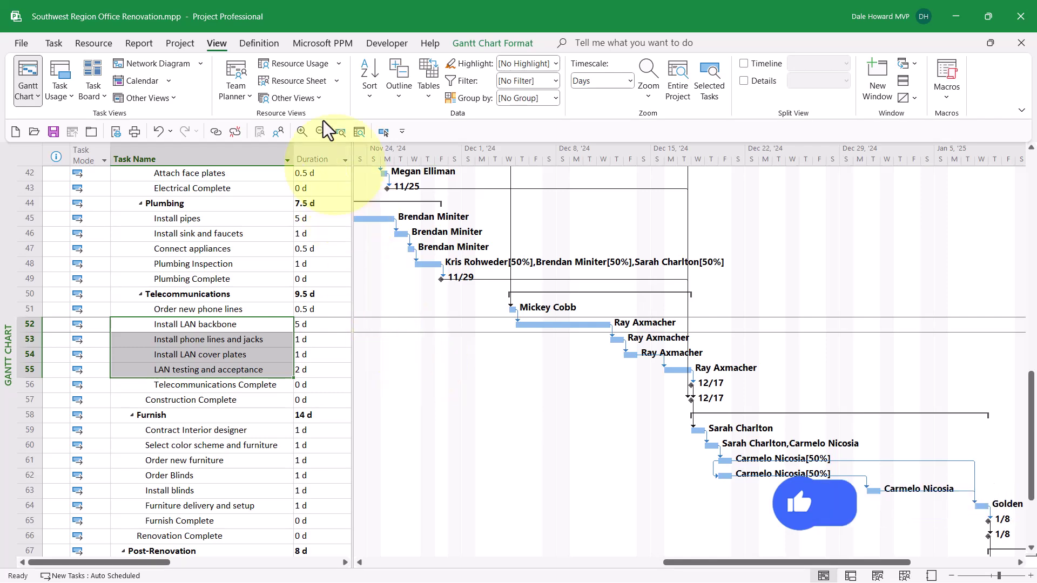
# - Switch to the Resource Sheet and check Travel Expense's initials TE$ and Finance group
pyautogui.click(306, 79)
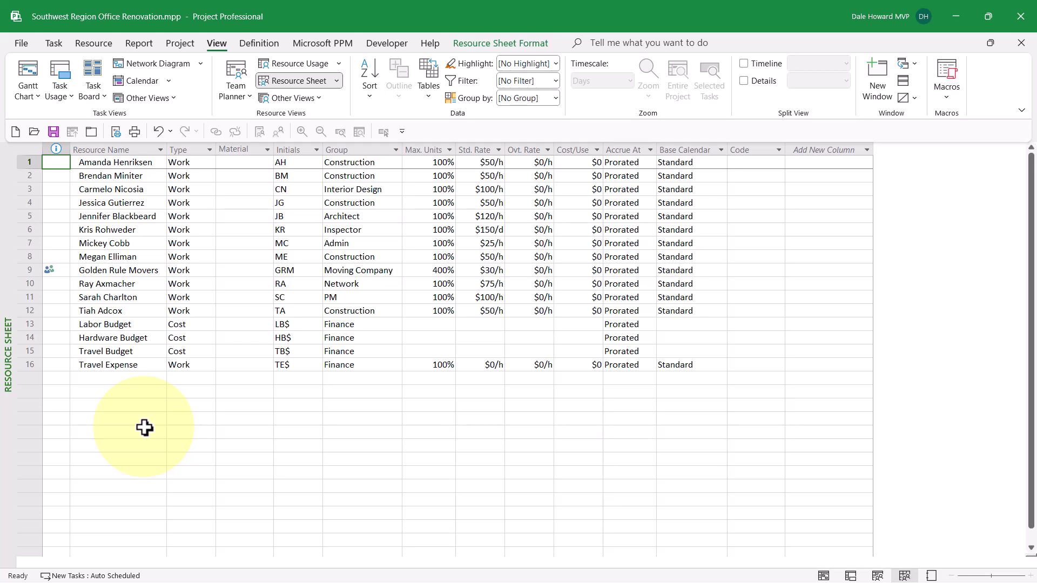
pyautogui.click(138, 367)
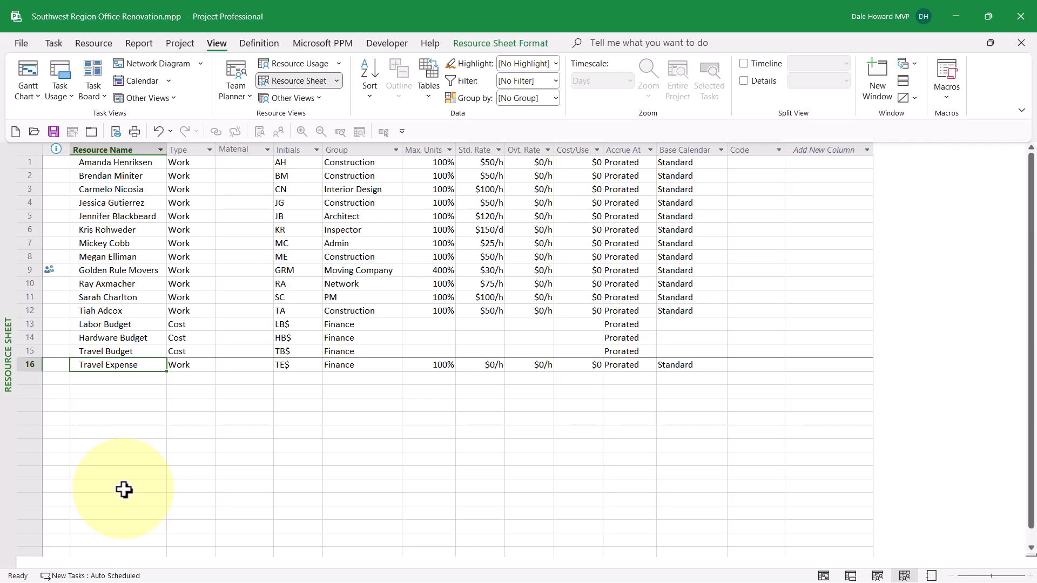
pyautogui.click(290, 366)
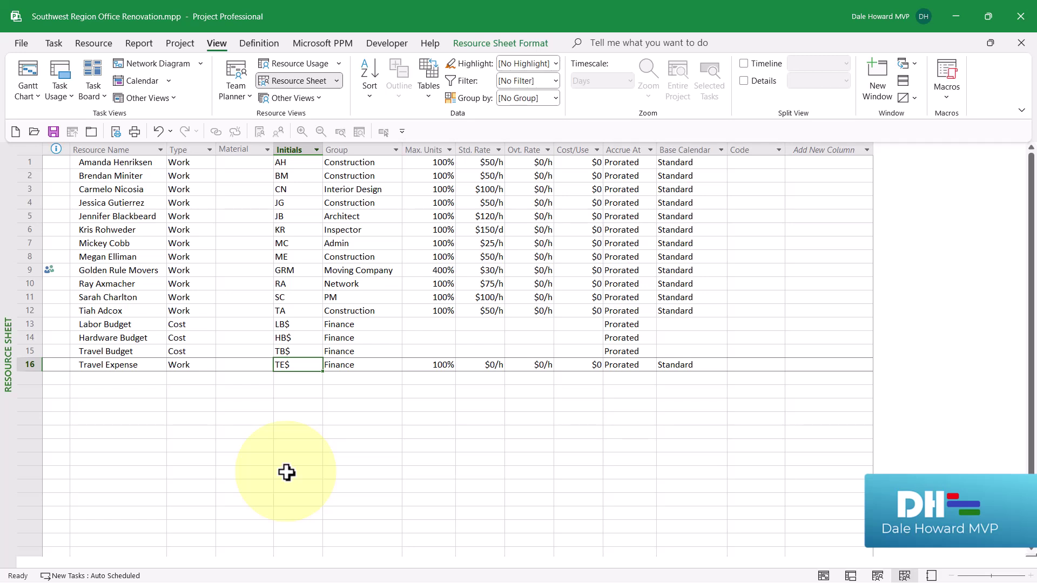
pyautogui.click(360, 364)
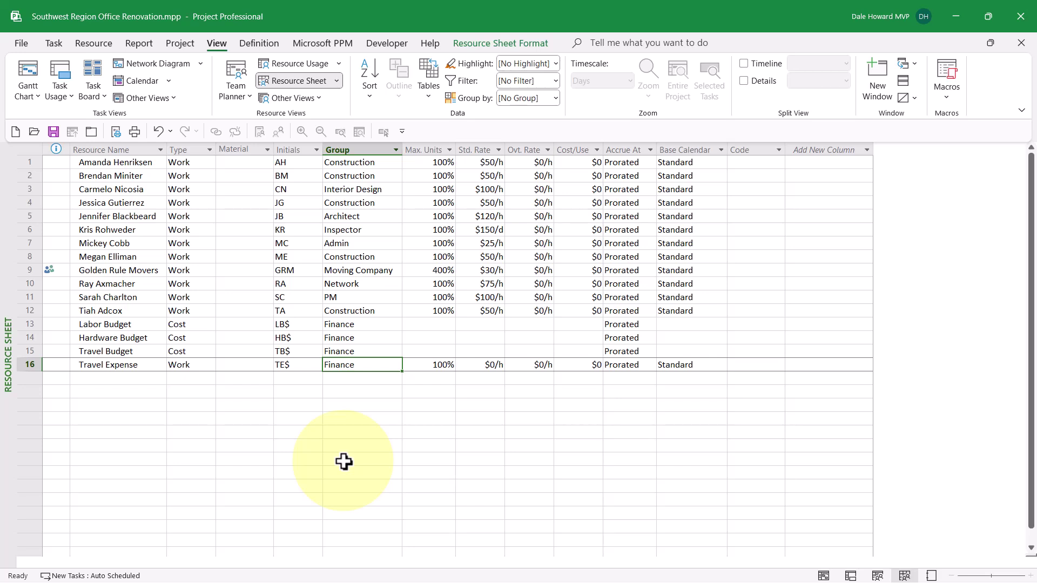
# - Change Travel Expense's resource type from Work to Cost
pyautogui.click(204, 366)
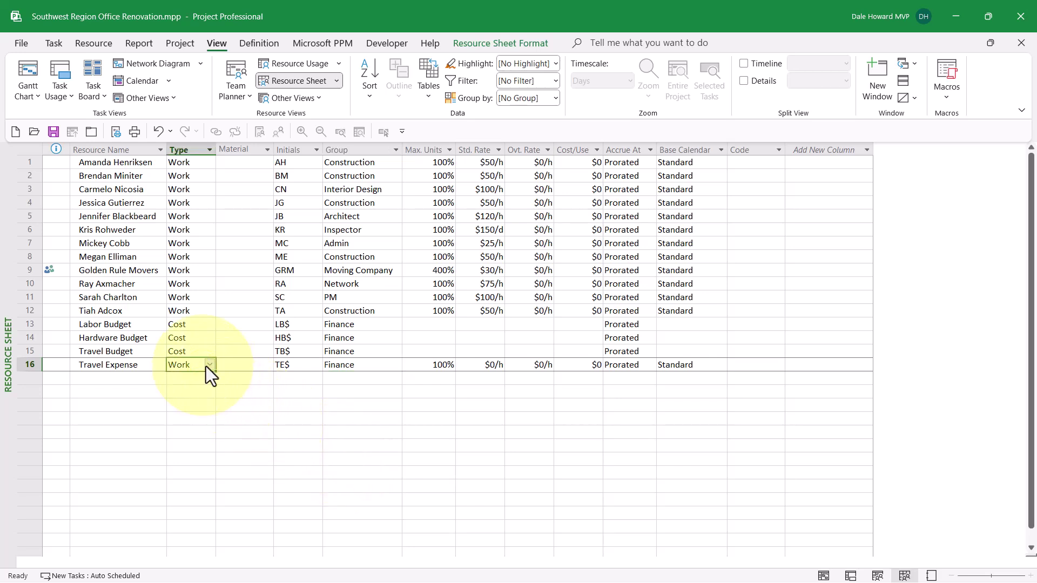
pyautogui.click(211, 364)
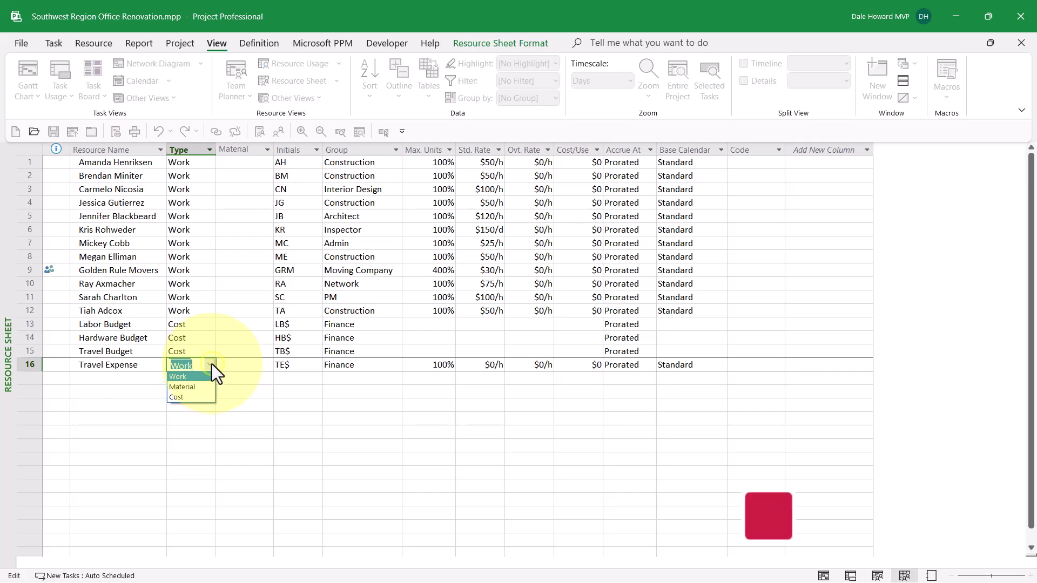
pyautogui.click(181, 400)
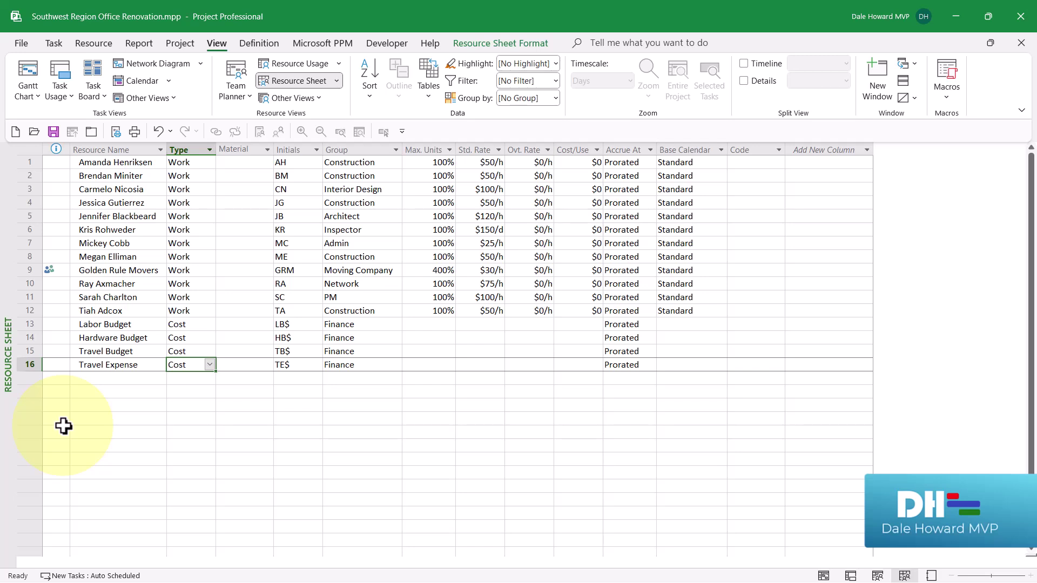
# - Back in the Gantt chart, assign Travel Expense to Design telecommunications plan with a $2,450 cost
pyautogui.click(31, 72)
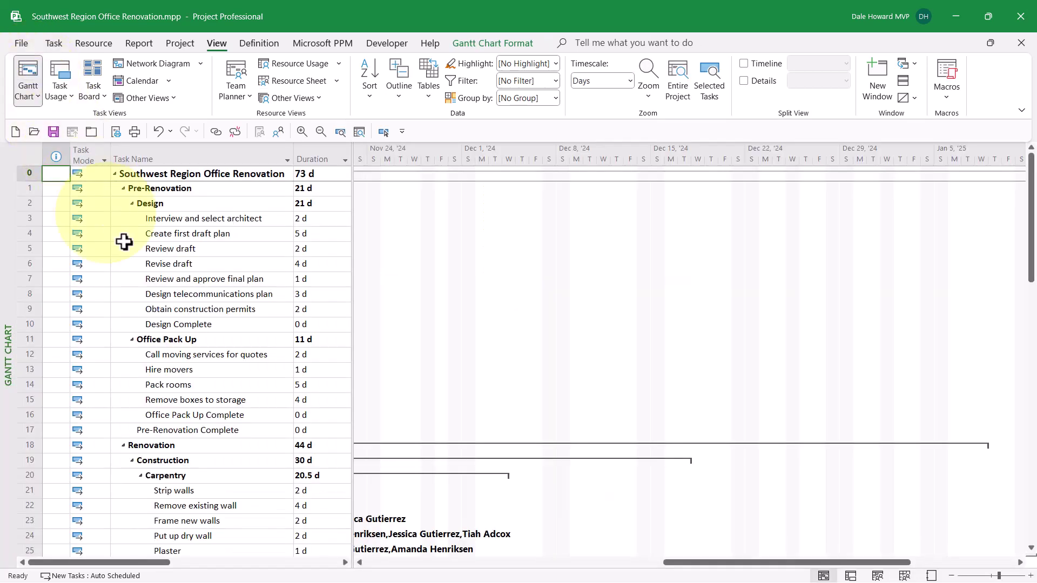
pyautogui.click(230, 295)
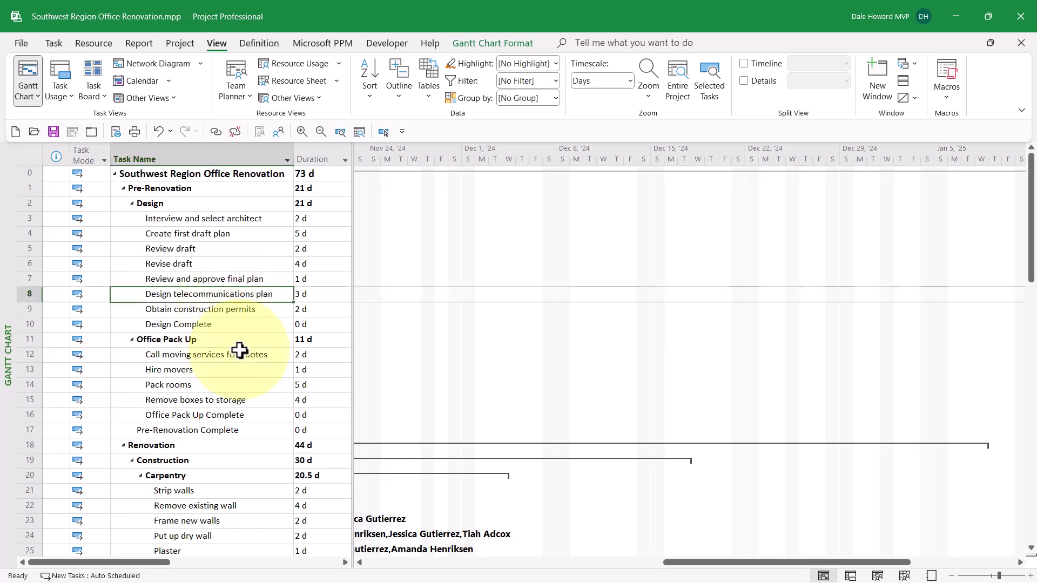
pyautogui.click(281, 132)
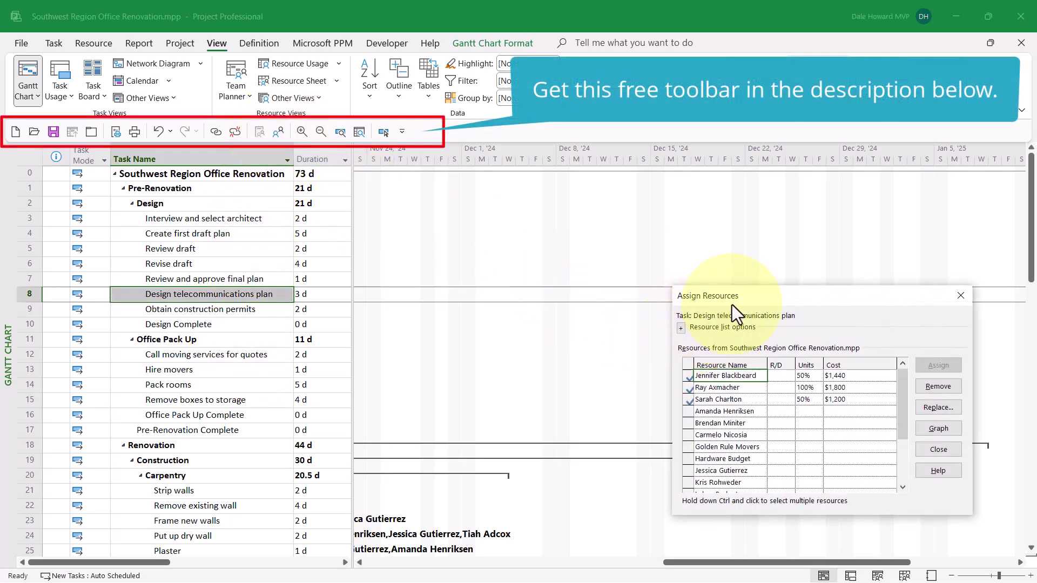
pyautogui.moveTo(734, 300); pyautogui.dragTo(490, 189)
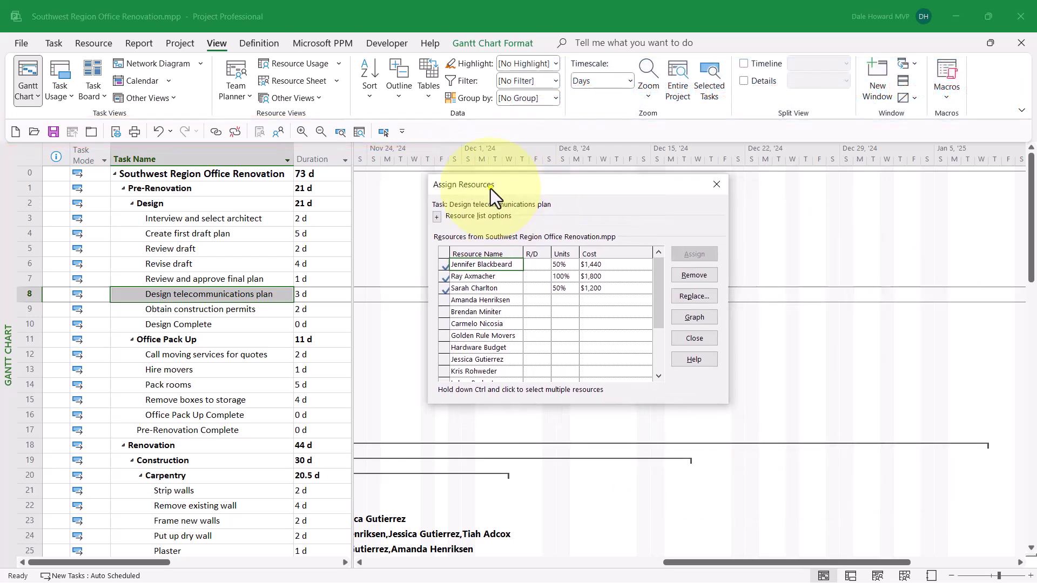
pyautogui.click(656, 351)
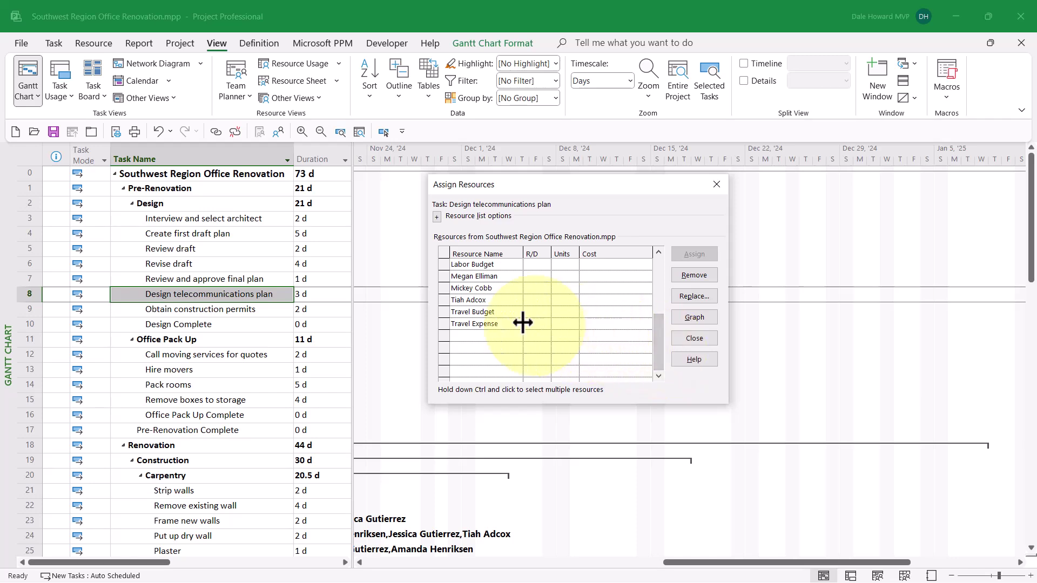
pyautogui.click(492, 323)
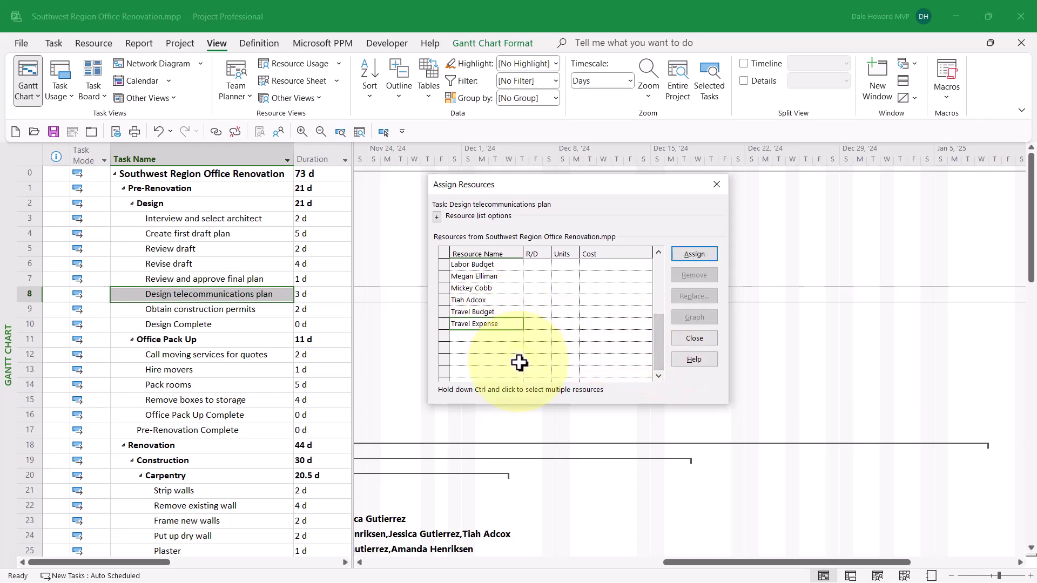
pyautogui.click(702, 252)
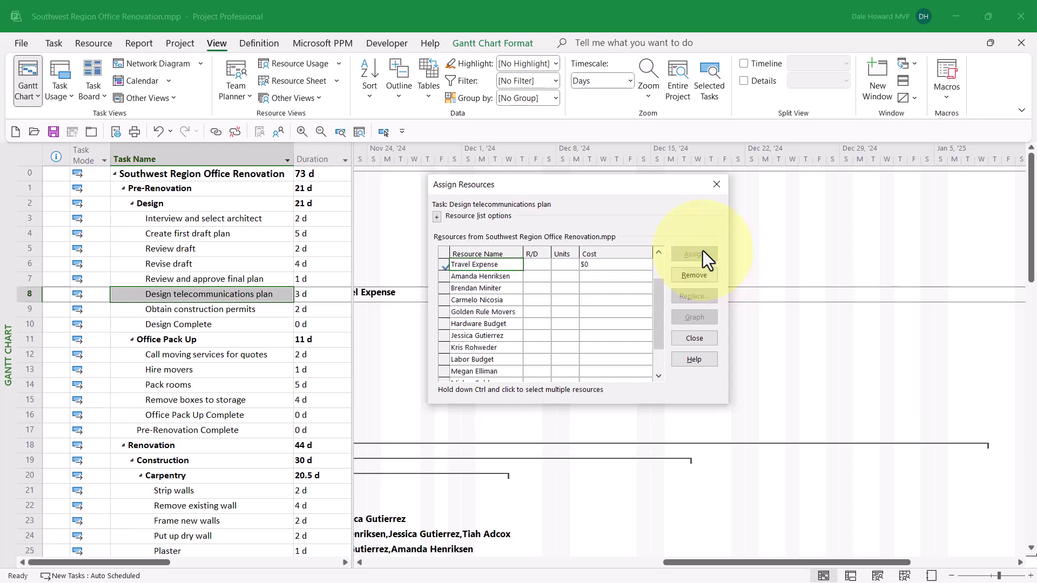
pyautogui.click(613, 263)
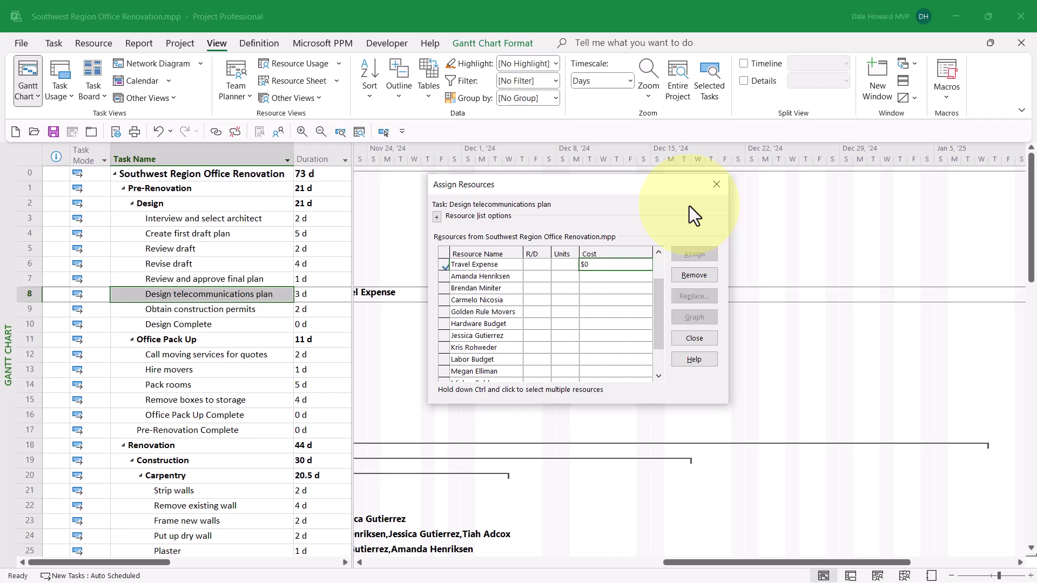
pyautogui.write('450')
pyautogui.press('Return')
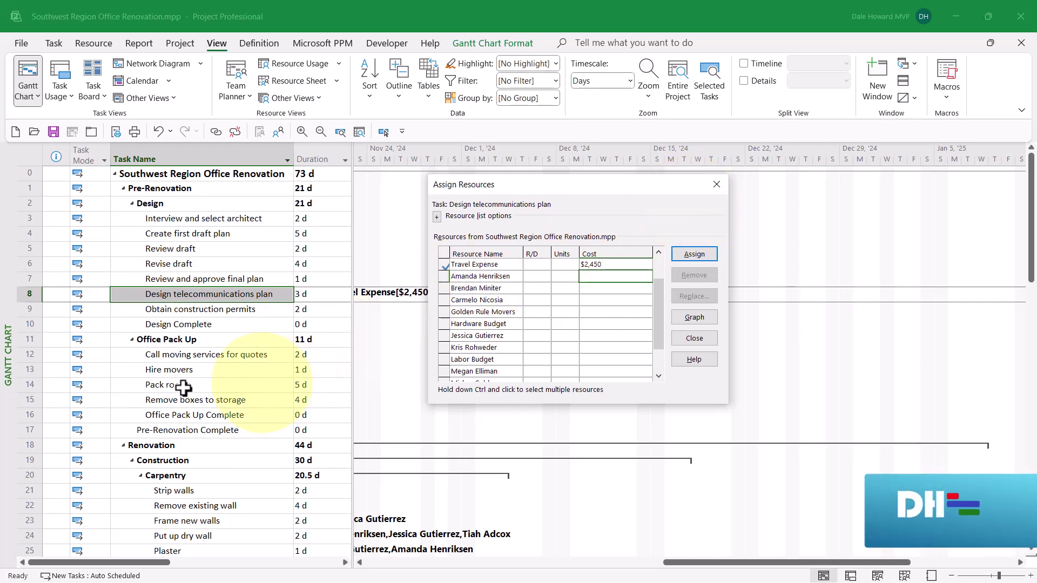
# - Select task 55, LAN testing and acceptance, as the new assignment target
pyautogui.scroll(-3, 165, 378)
pyautogui.scroll(-8, 171, 386)
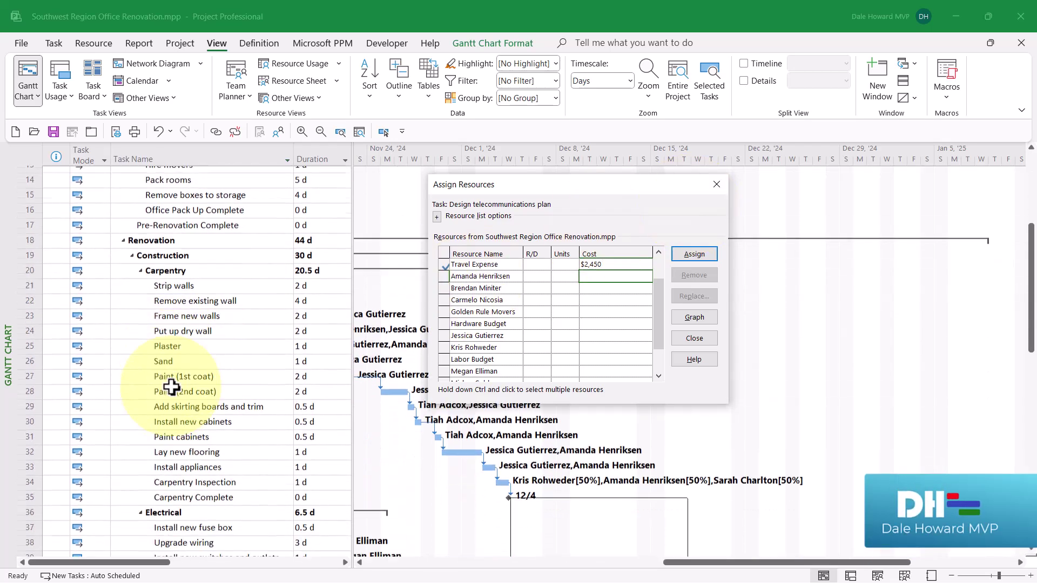
pyautogui.scroll(-4, 171, 387)
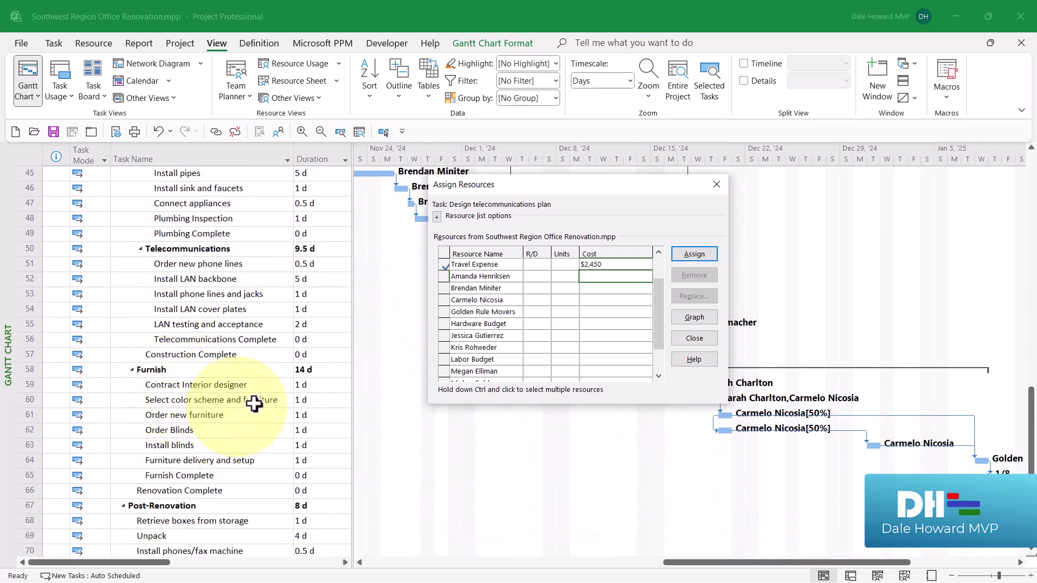
pyautogui.click(266, 327)
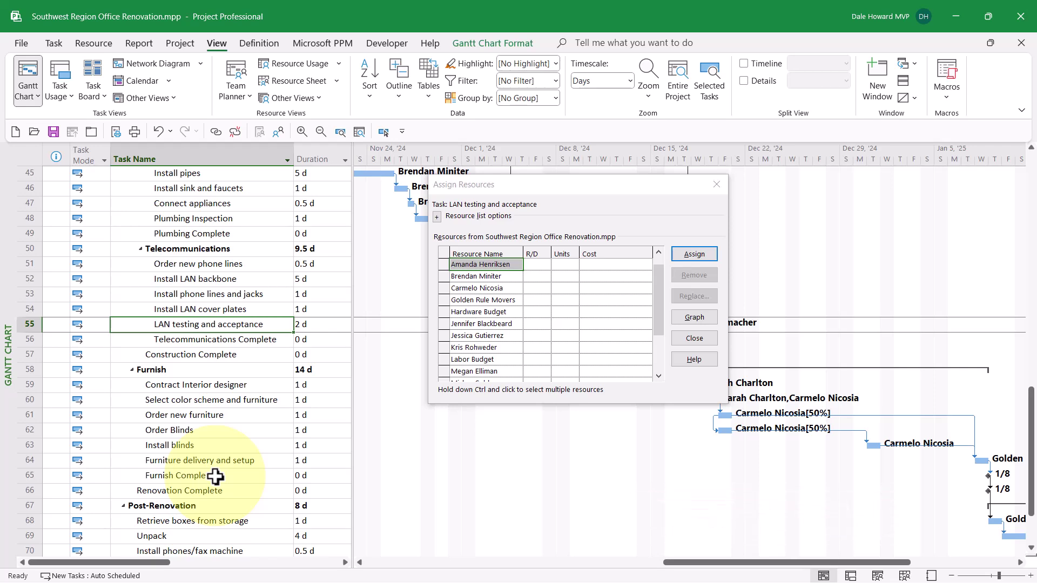
# - Assign Travel Expense to LAN testing and acceptance with a $6,000 cost
pyautogui.click(660, 348)
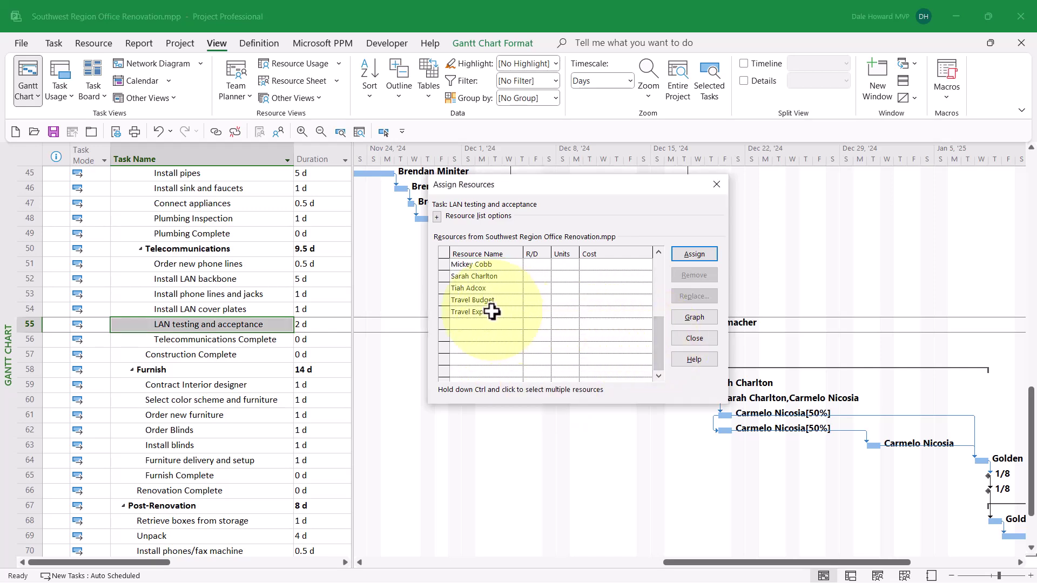
pyautogui.click(491, 312)
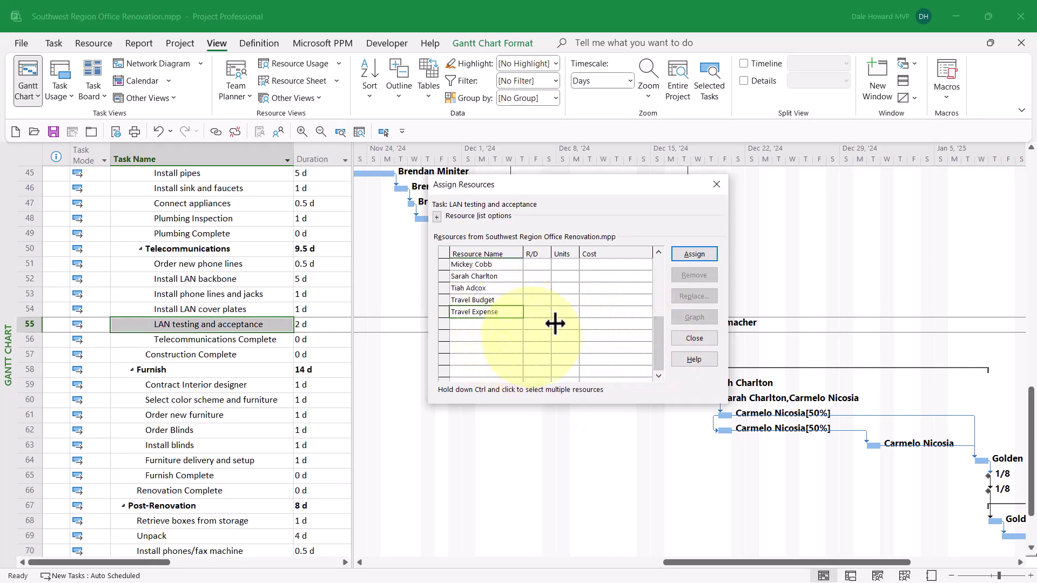
pyautogui.click(693, 252)
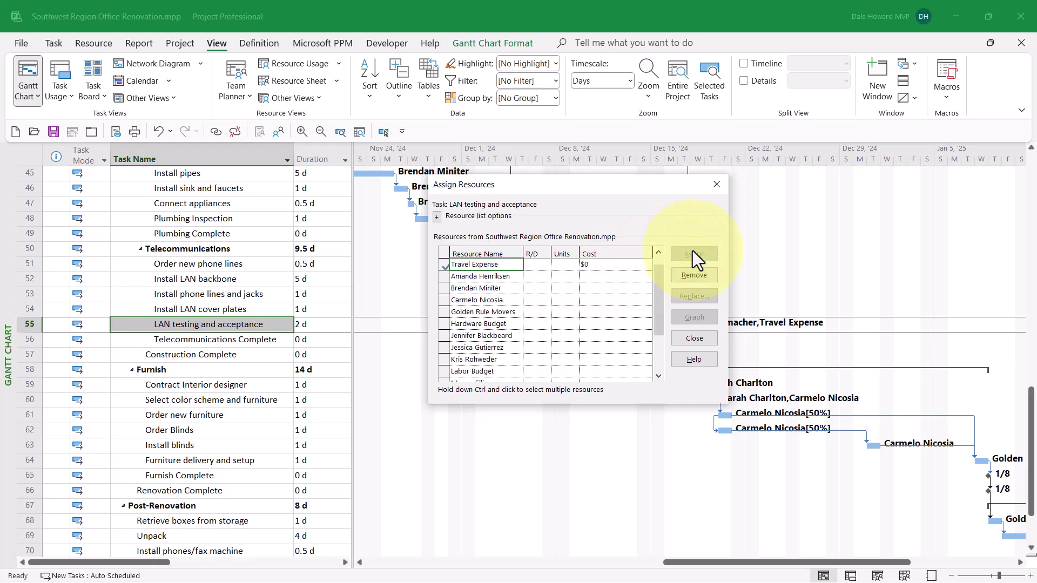
pyautogui.click(602, 264)
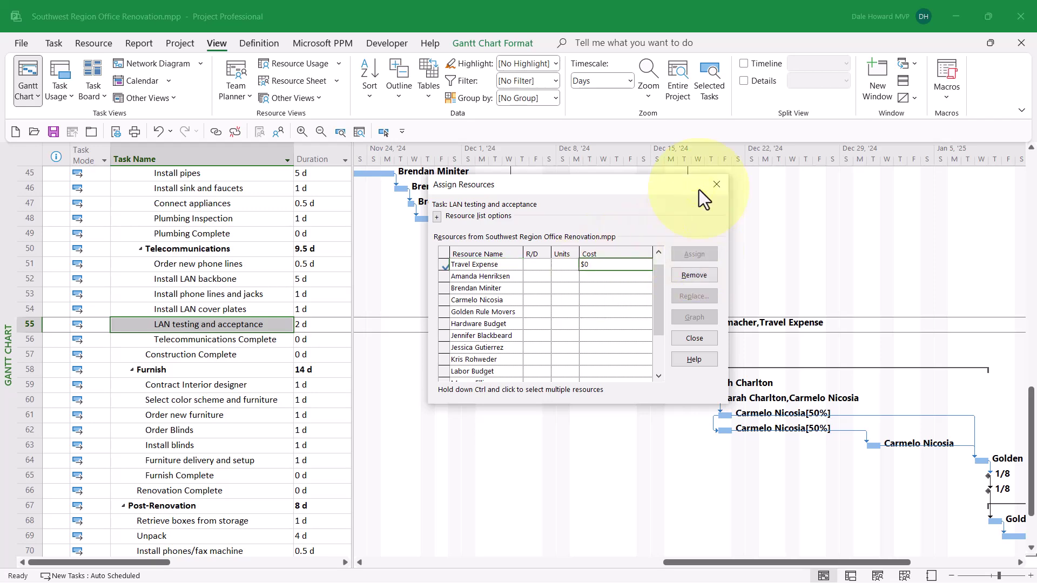
pyautogui.write('6')
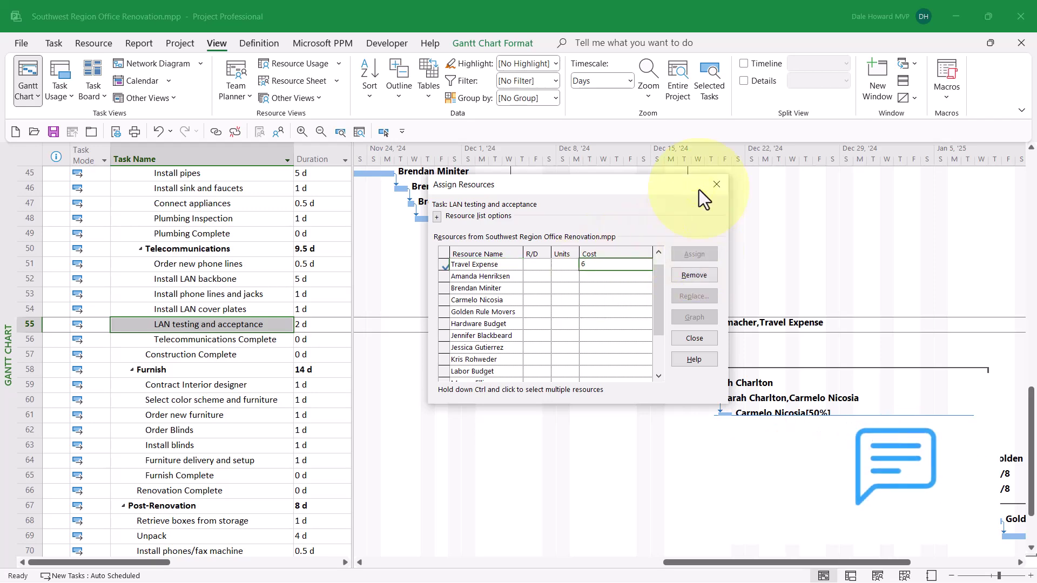
pyautogui.write('000')
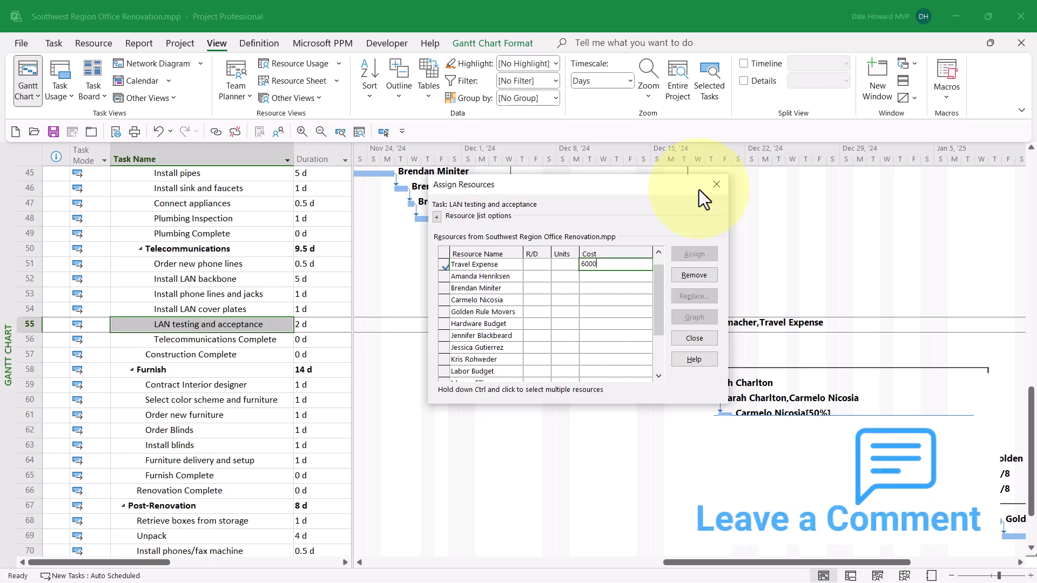
pyautogui.press('Return')
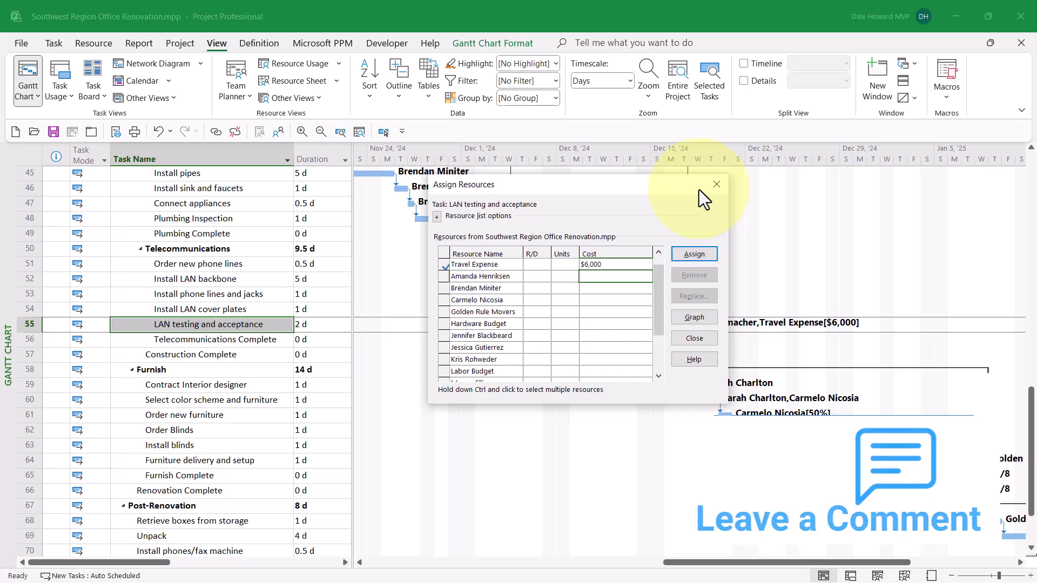
# - Close the Assign Resources dialog
pyautogui.click(701, 338)
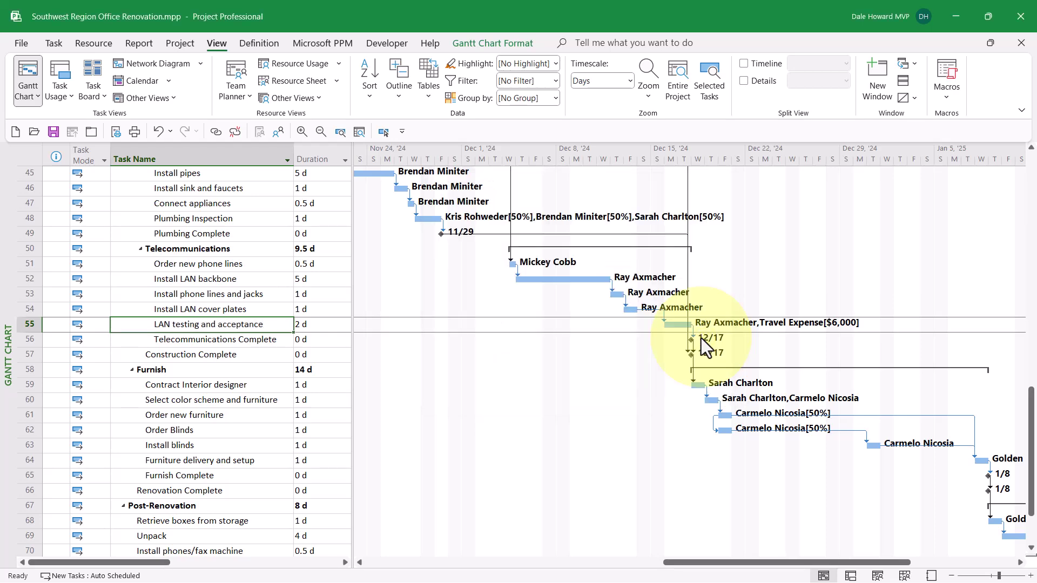